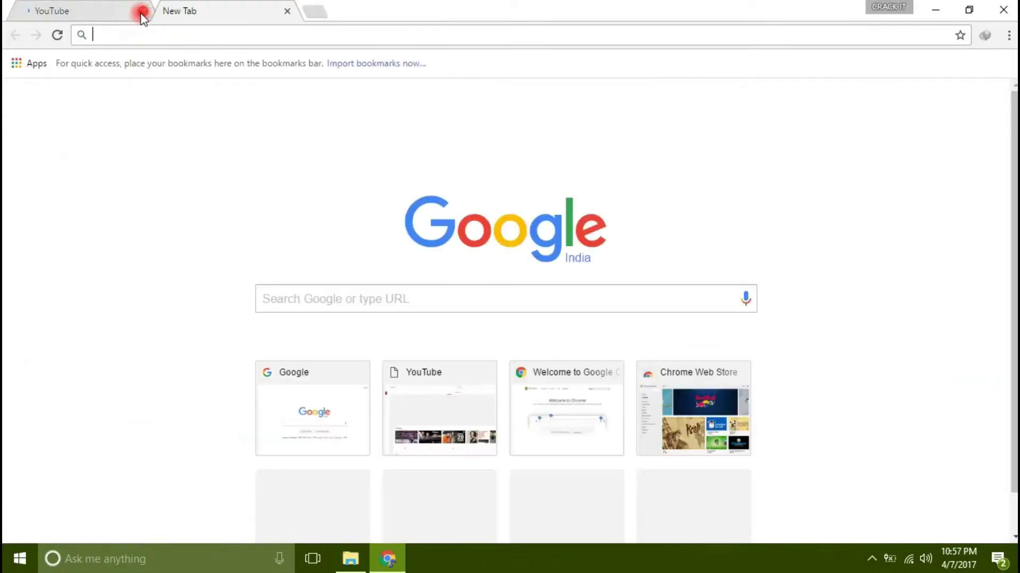
Close the old Crack It YouTube channel tab.
click(142, 11)
Load google.com to check the signed-in account, then go to youtube.com.
text(go)
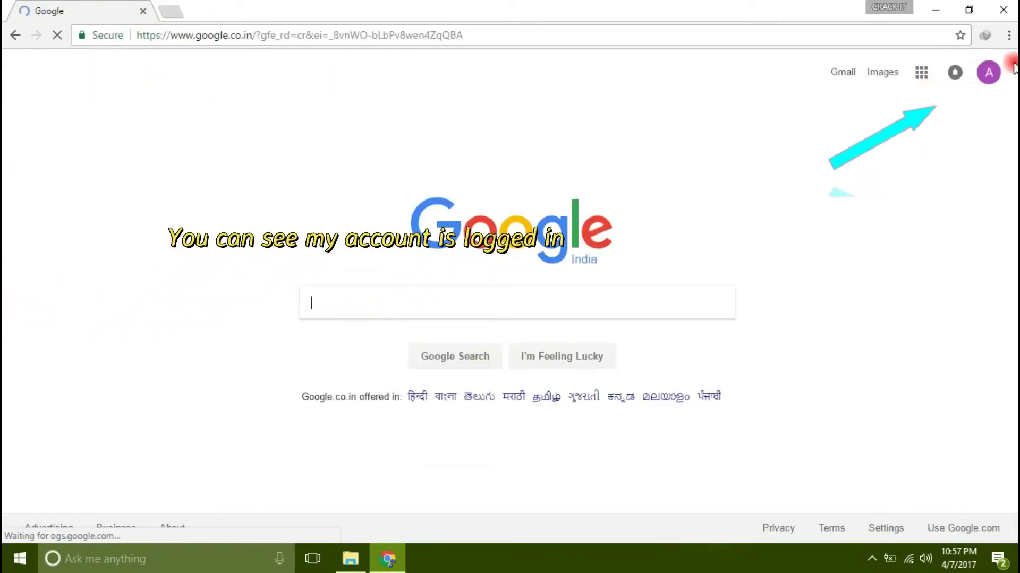
click(986, 72)
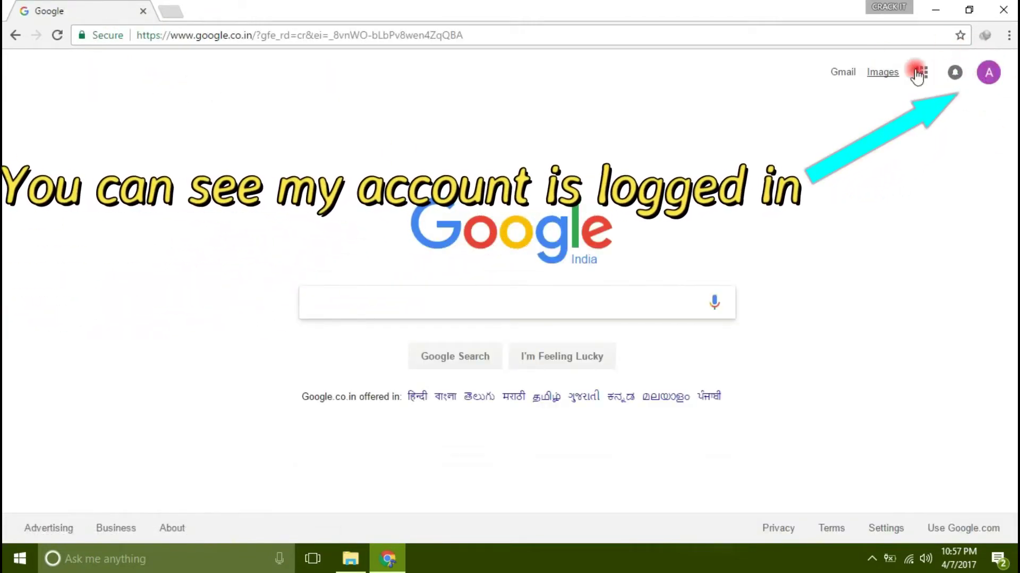
click(263, 38)
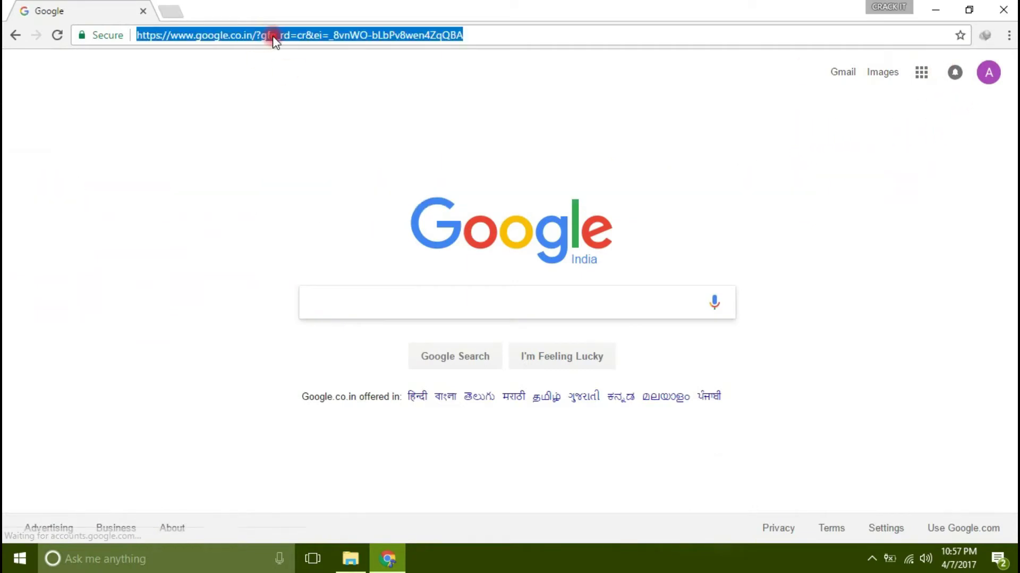
text(youtube.com)
key(Return)
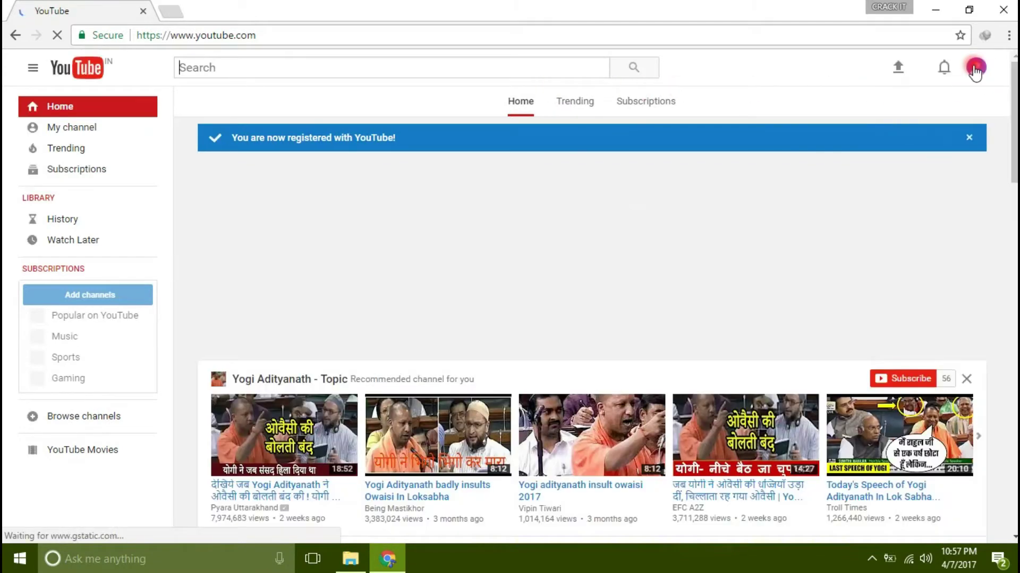
From avatar menu settings, start a new channel using a business or other name.
click(974, 69)
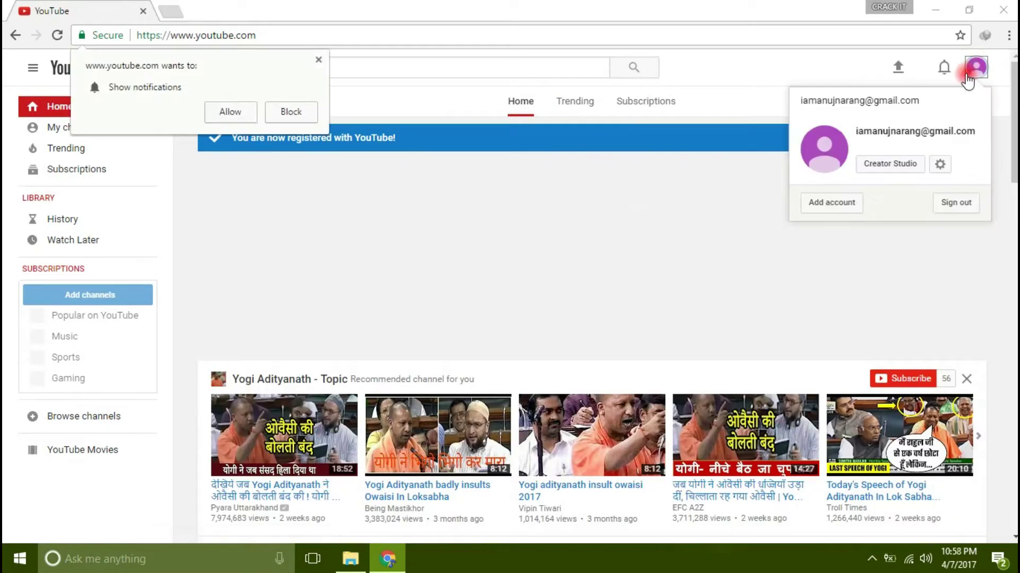
click(940, 166)
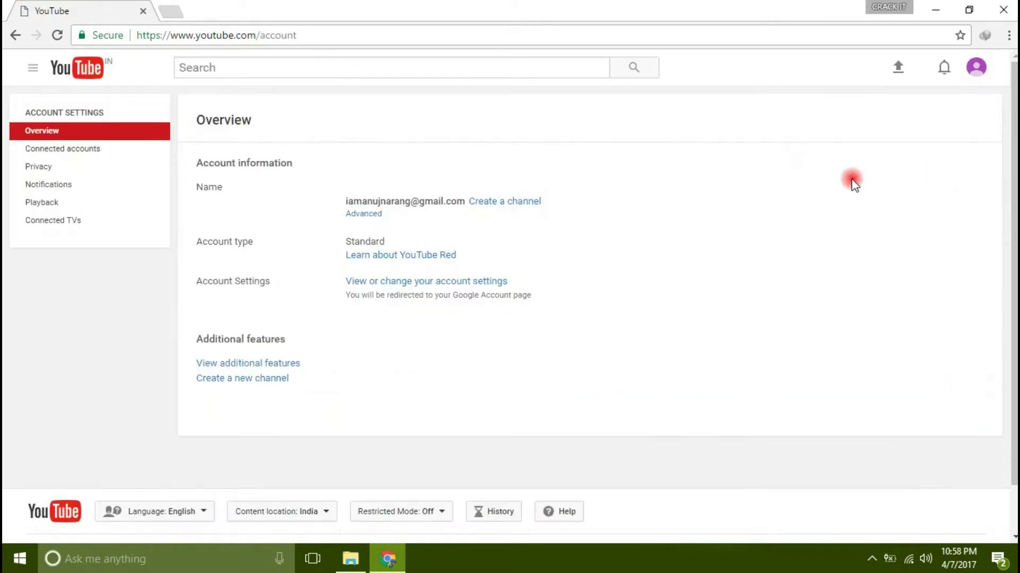
click(504, 202)
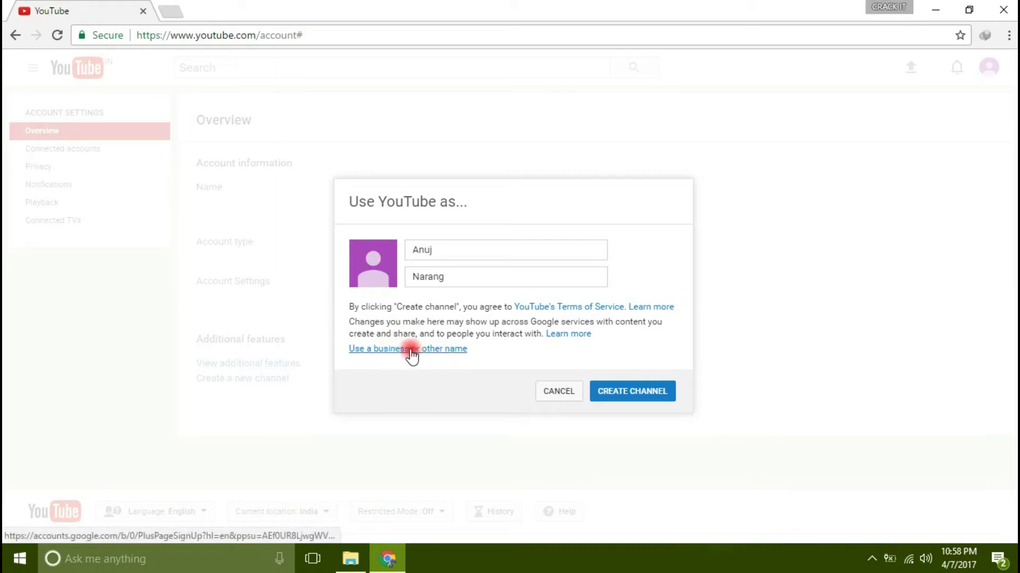
click(411, 349)
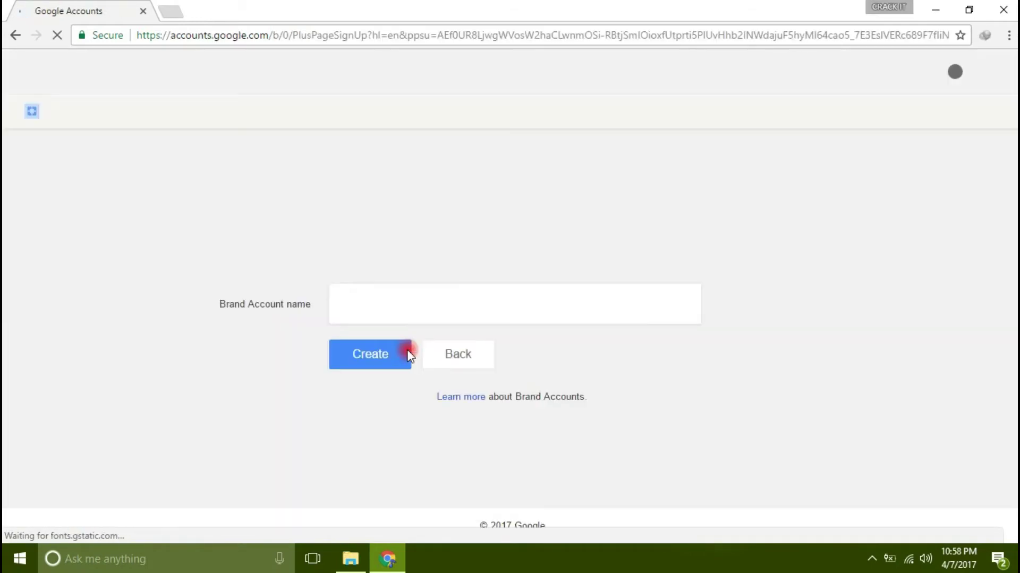
Name the Brand Account 'Technical...' and create it.
click(393, 303)
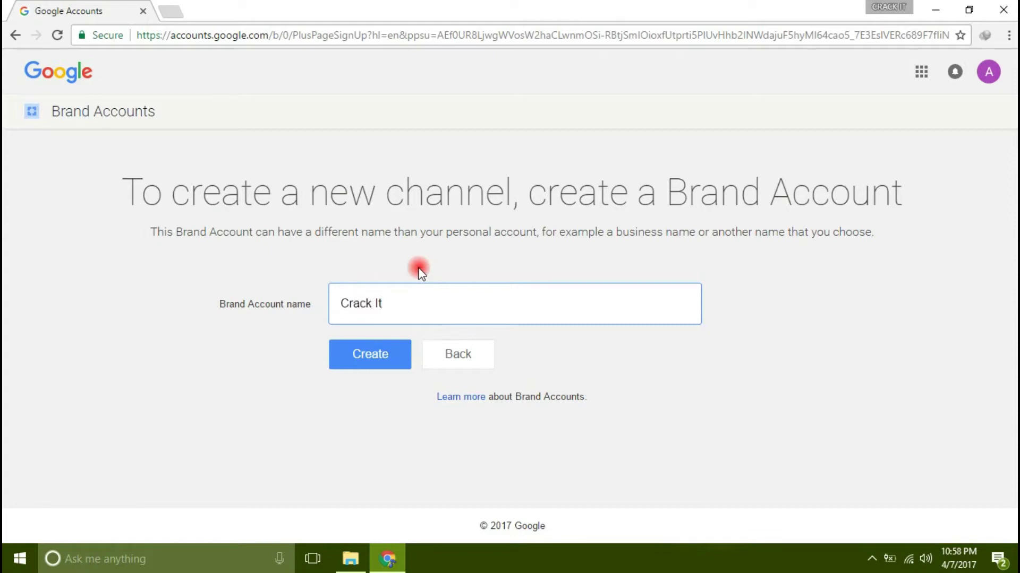
key(BackSpace)
key(BackSpace)
key(BackSpace)
click(362, 365)
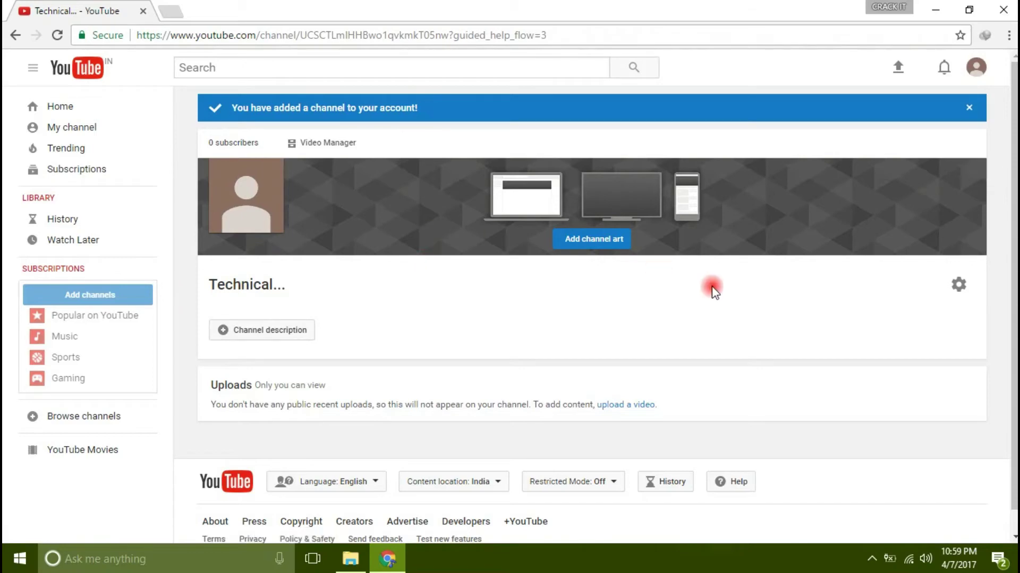
Open the Technical... channel's Account settings Overview via the avatar menu gear.
triple_click(375, 123)
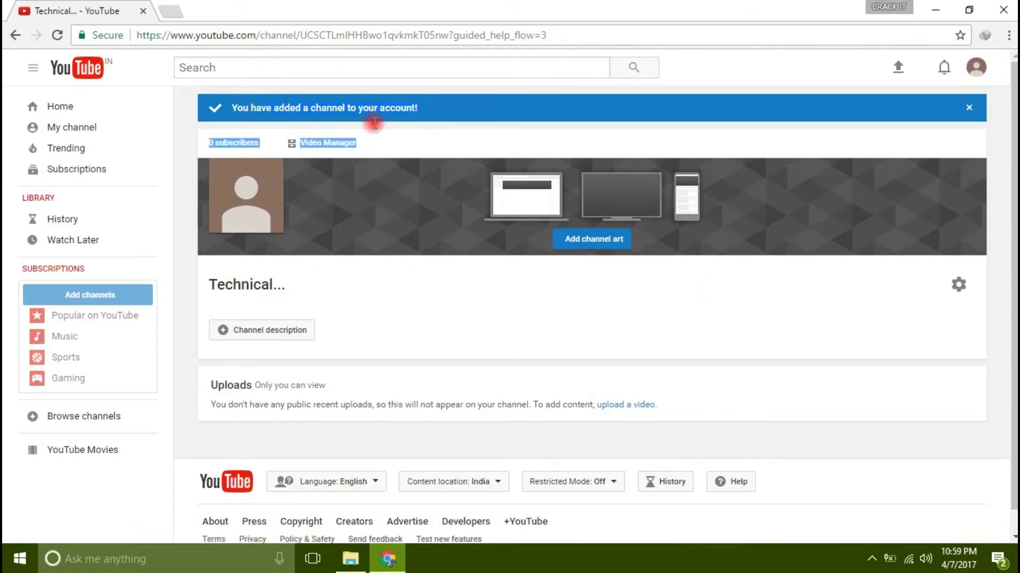
click(278, 116)
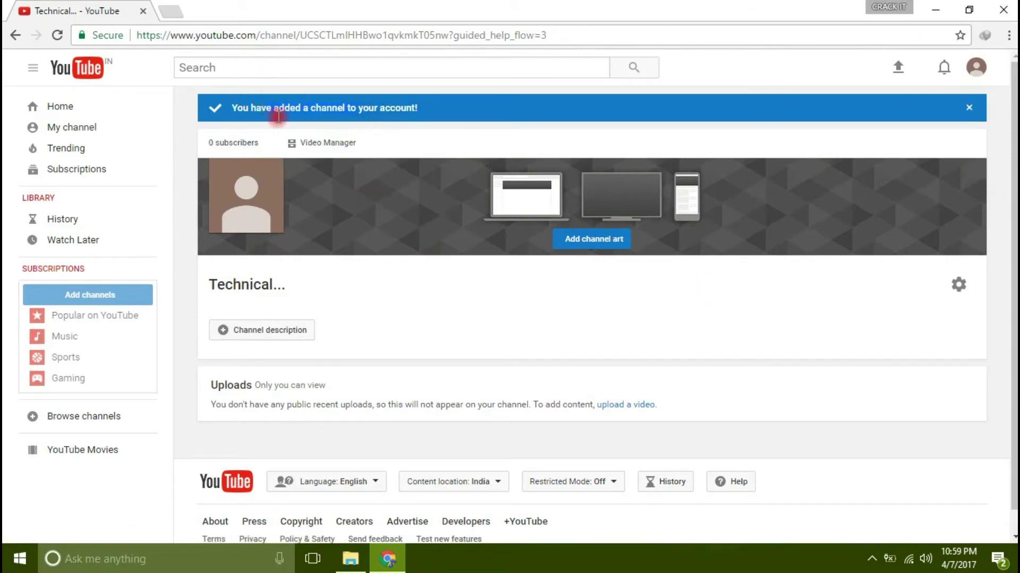
click(975, 66)
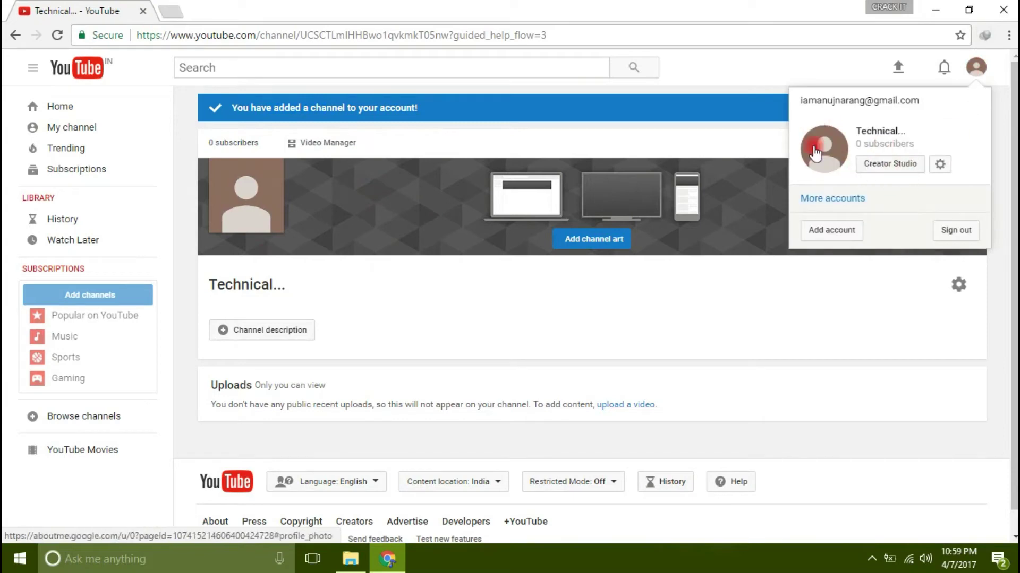
click(939, 164)
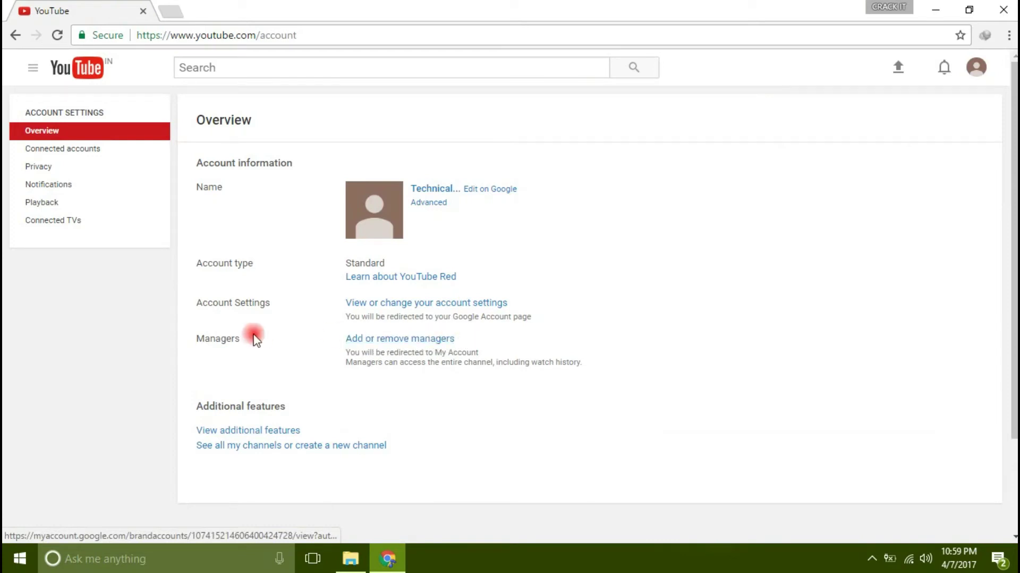
Go to Add or remove managers, review the profile name and photo, then close About me.
click(395, 339)
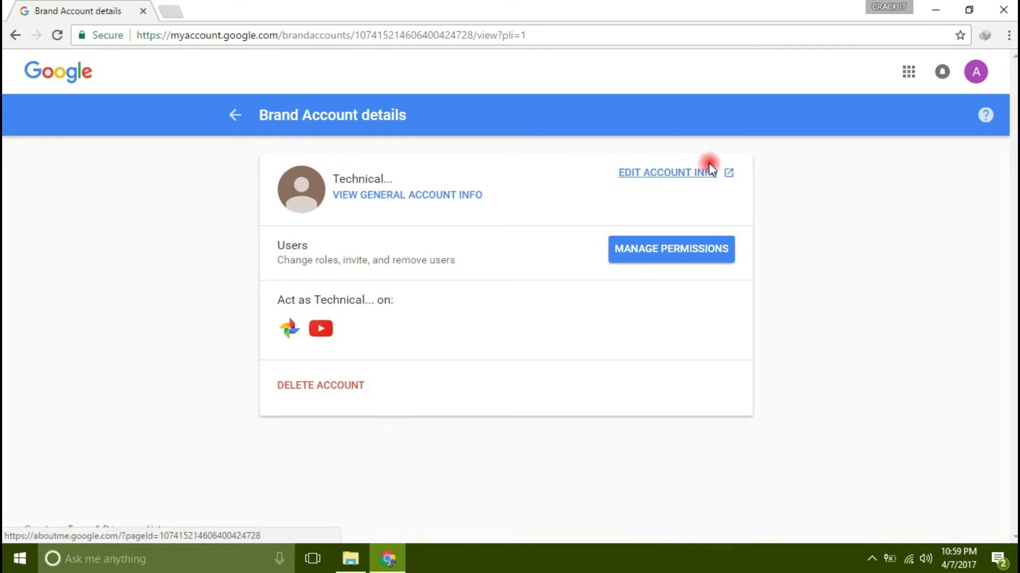
click(685, 172)
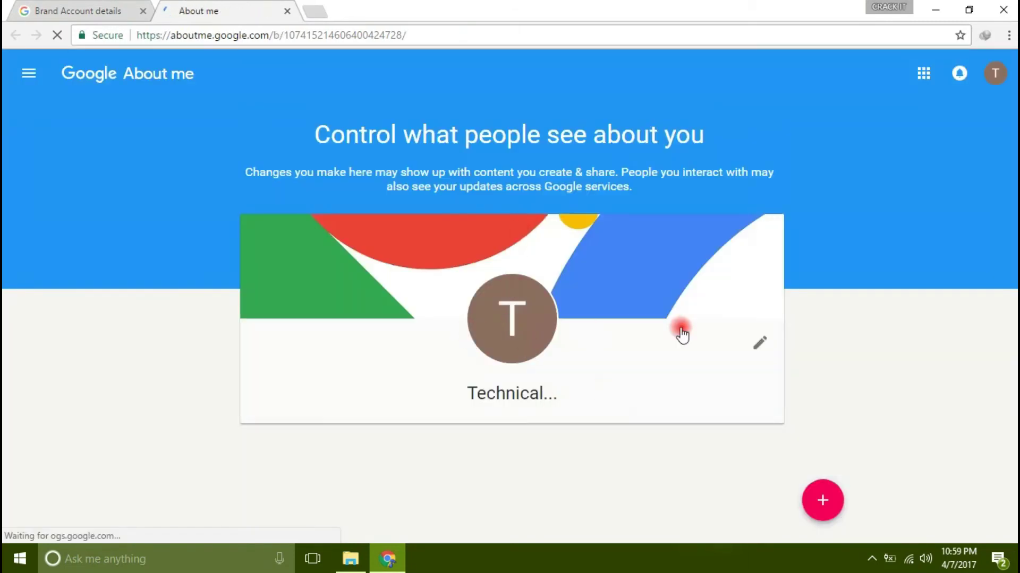
click(756, 348)
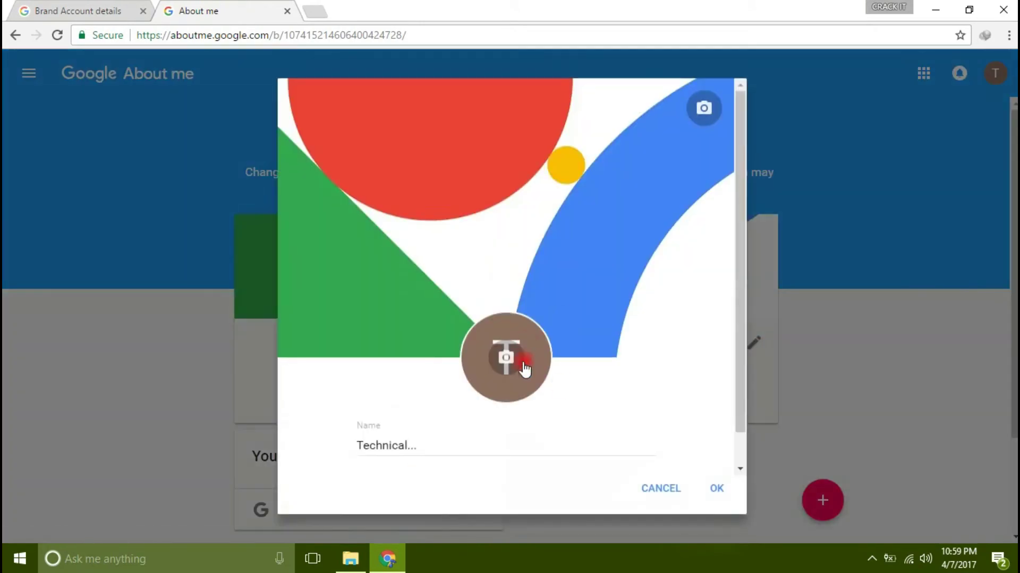
click(716, 488)
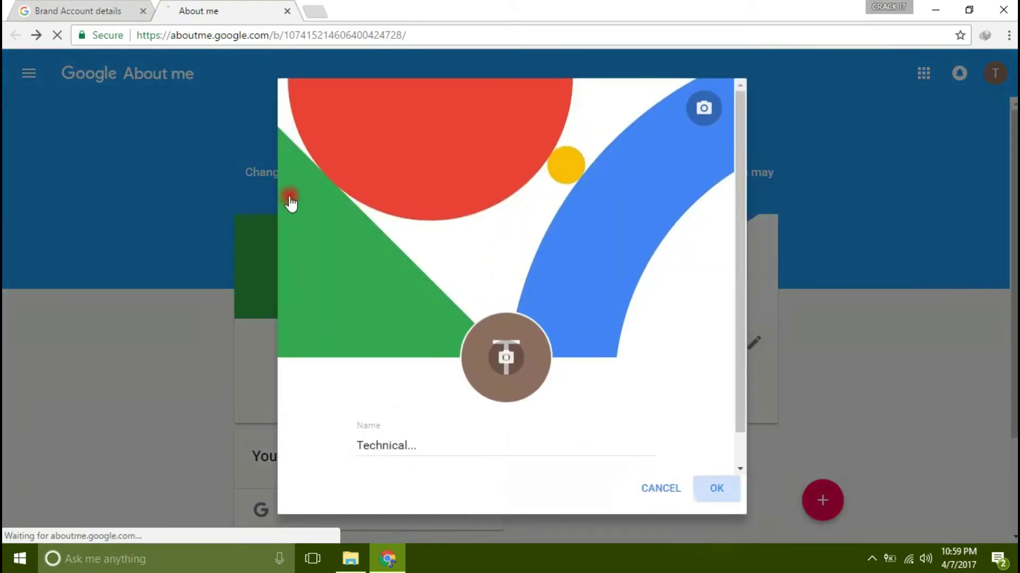
click(287, 10)
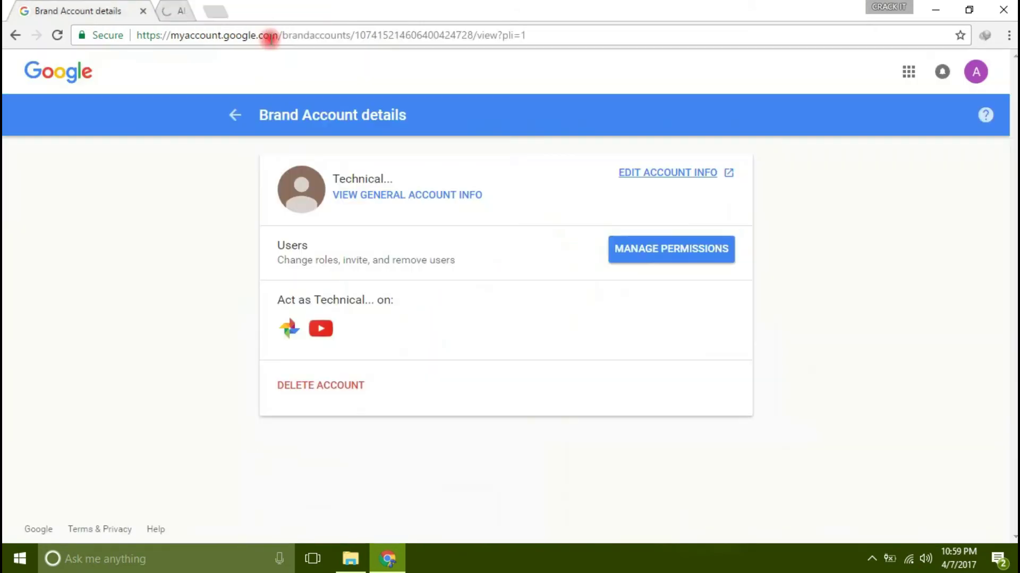
click(660, 251)
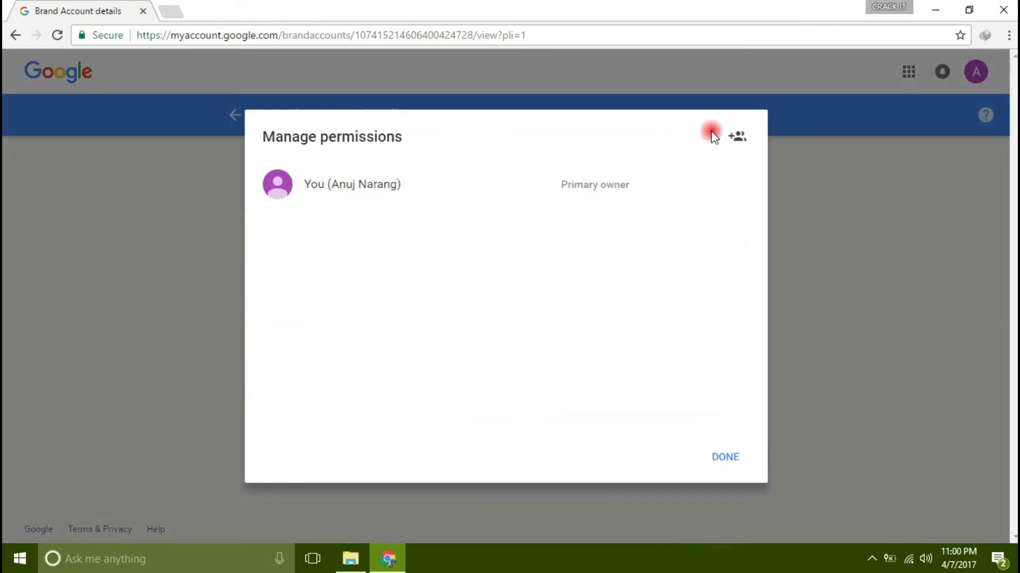
click(738, 139)
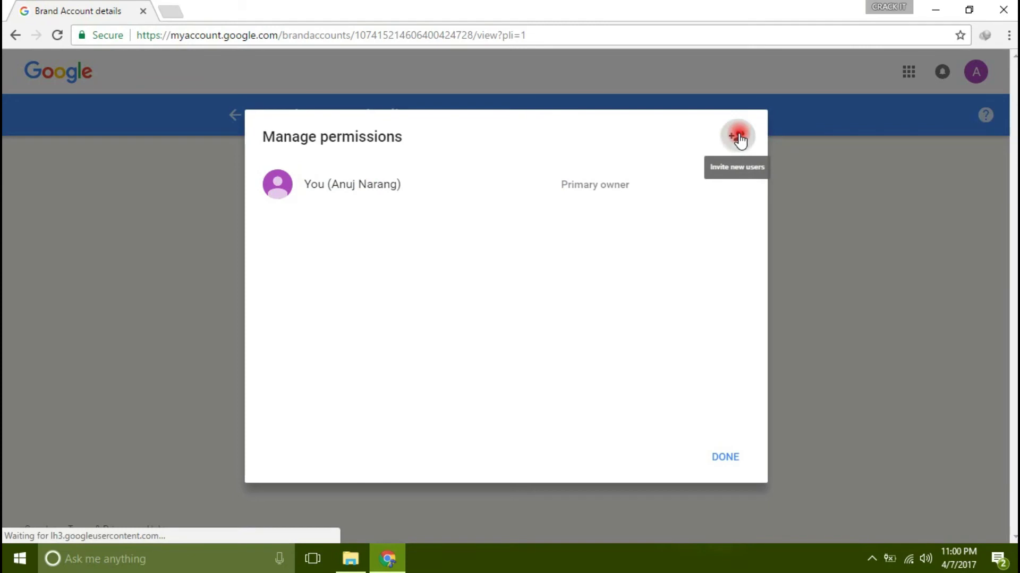
text(Type a)
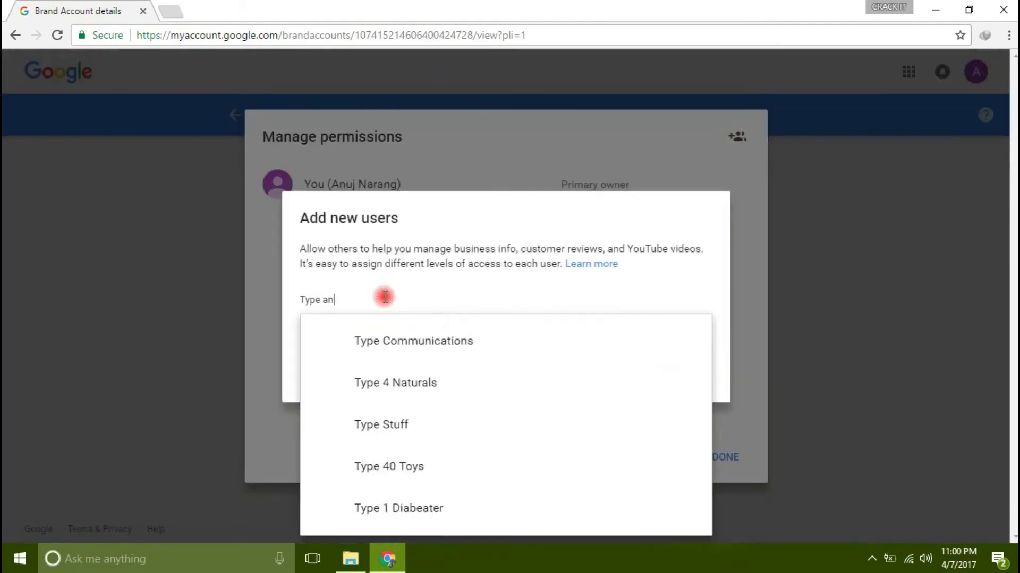
text(n)
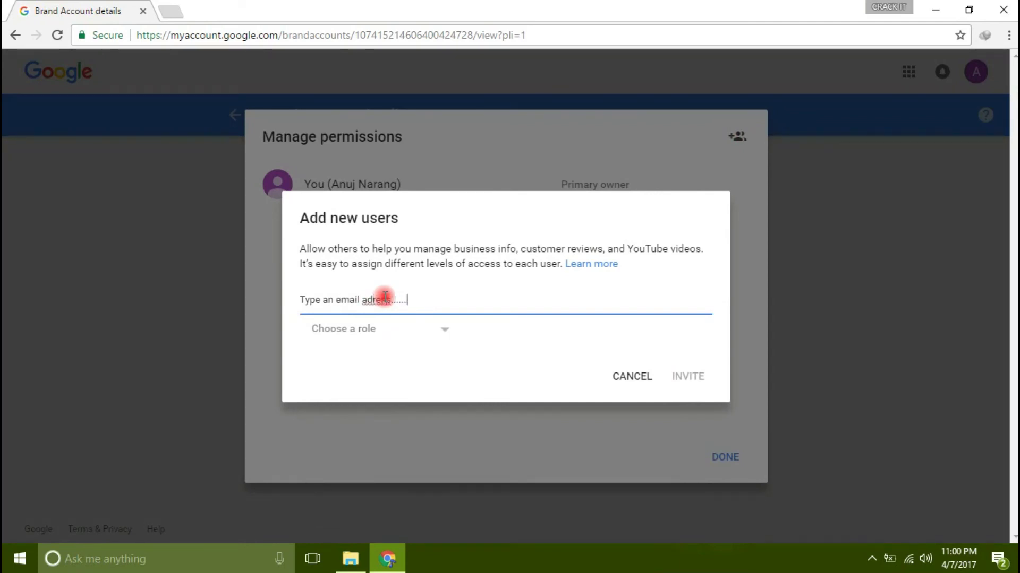
text(......whic)
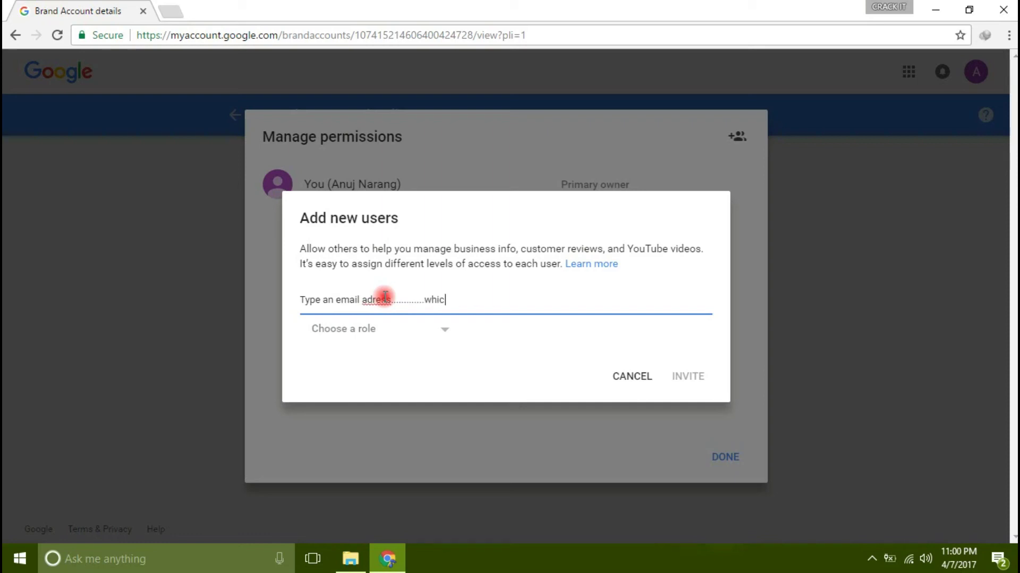
text(h u want to add......and choose thr)
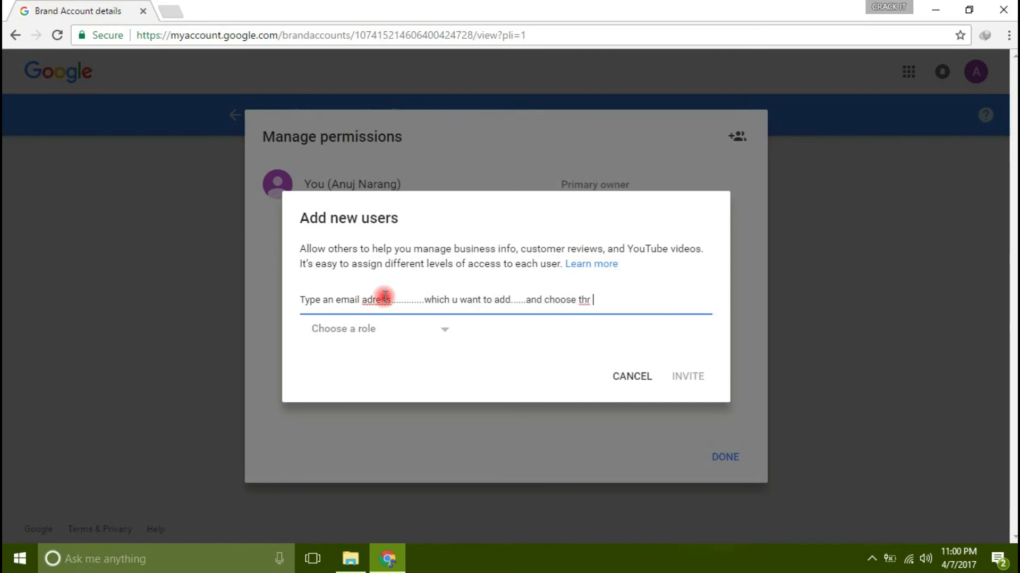
key(BackSpace)
text(e rp)
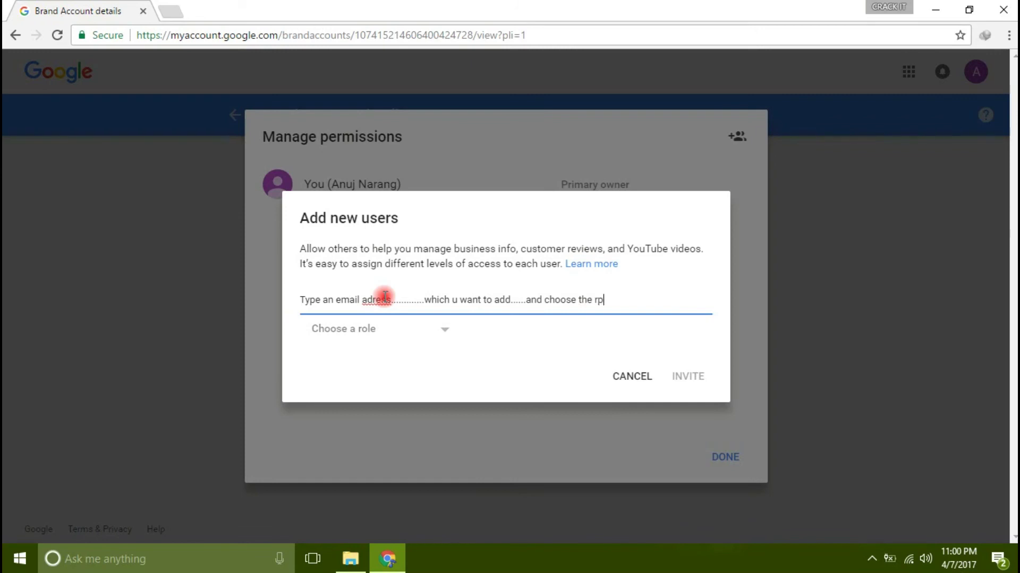
key(BackSpace)
text(ole)
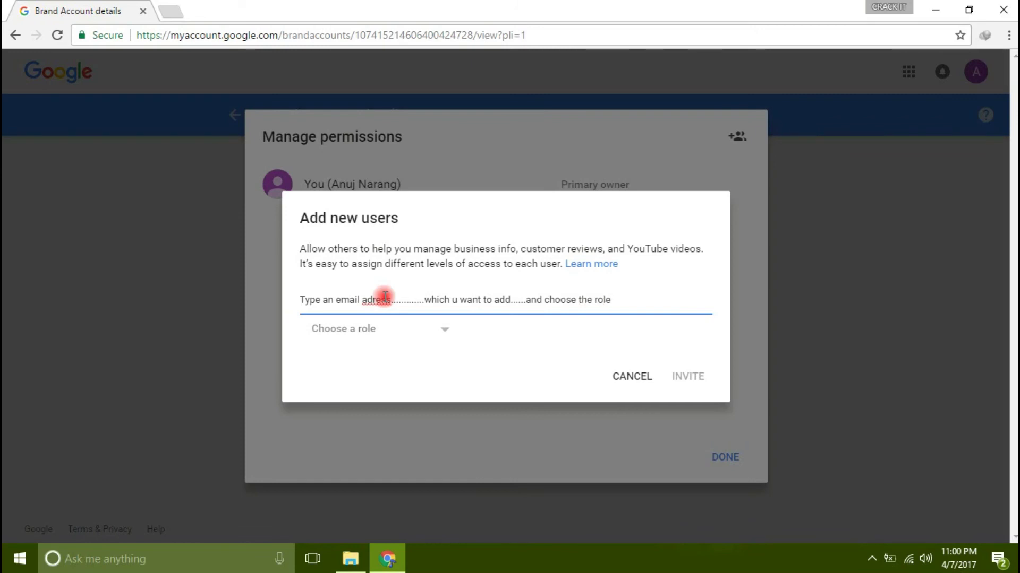
click(366, 331)
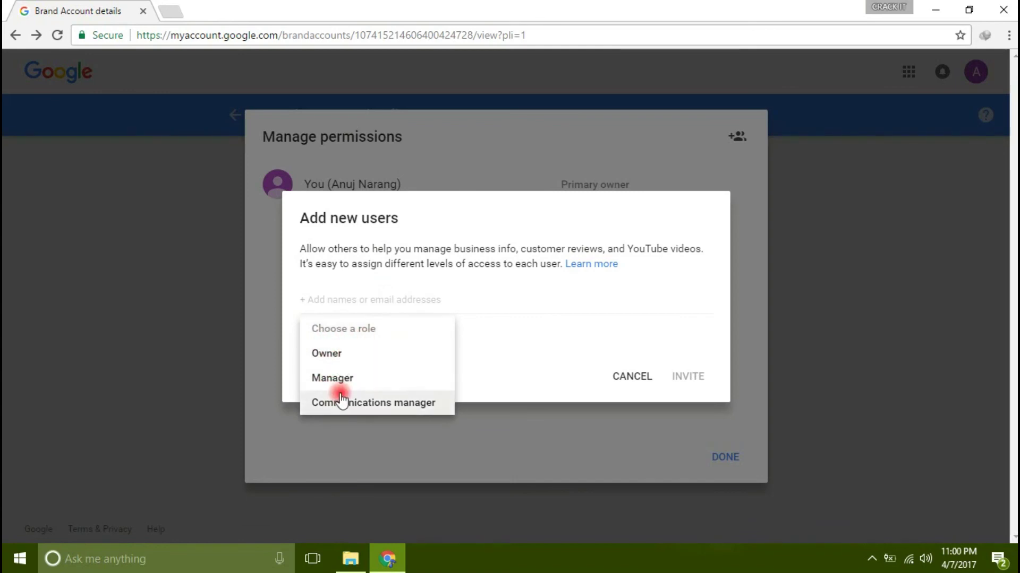
click(557, 348)
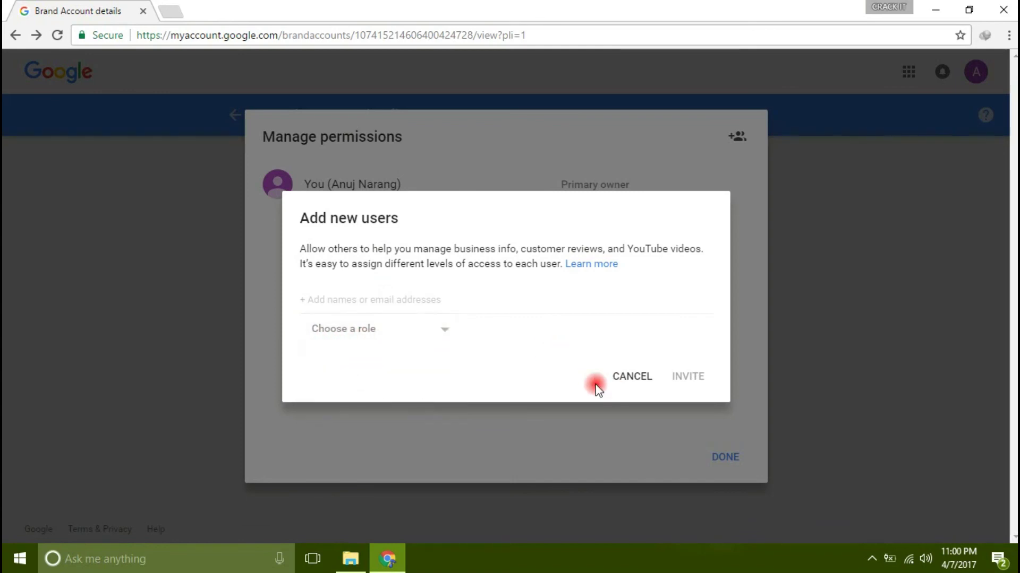
click(631, 377)
click(723, 452)
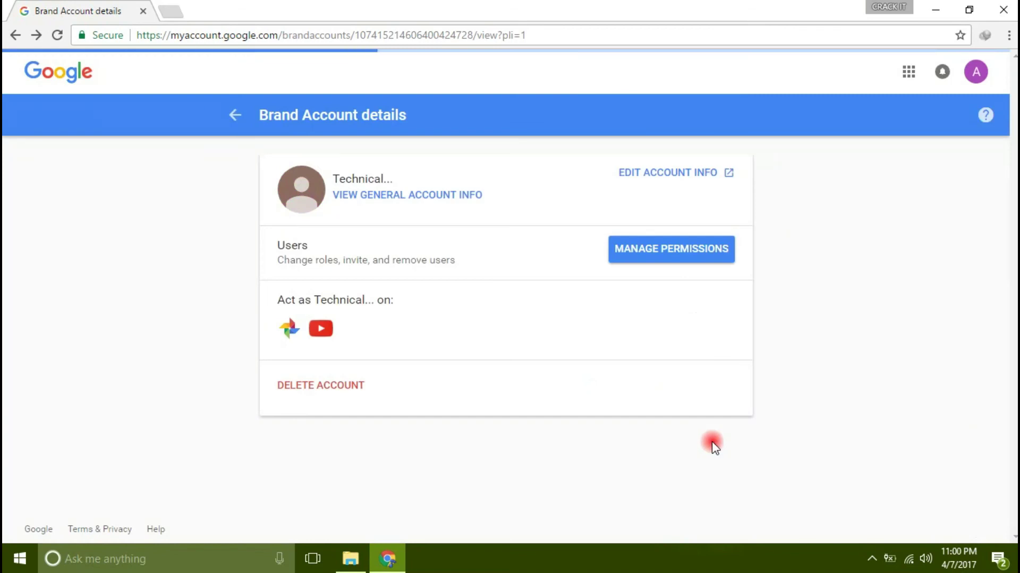